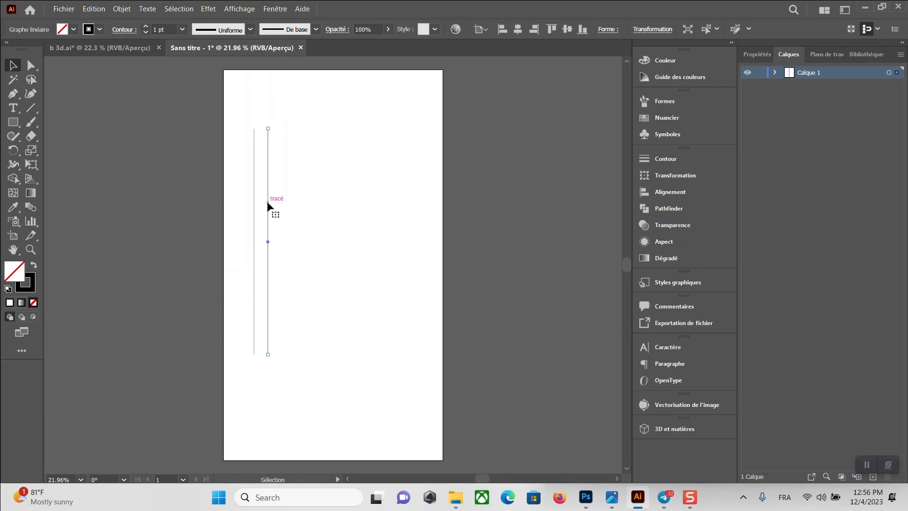
# Select the five evenly spaced vertical lines together and move them towards the middle of the artboard.
pyautogui.moveTo(222, 112); pyautogui.dragTo(373, 239)
pyautogui.moveTo(315, 194); pyautogui.dragTo(344, 197)
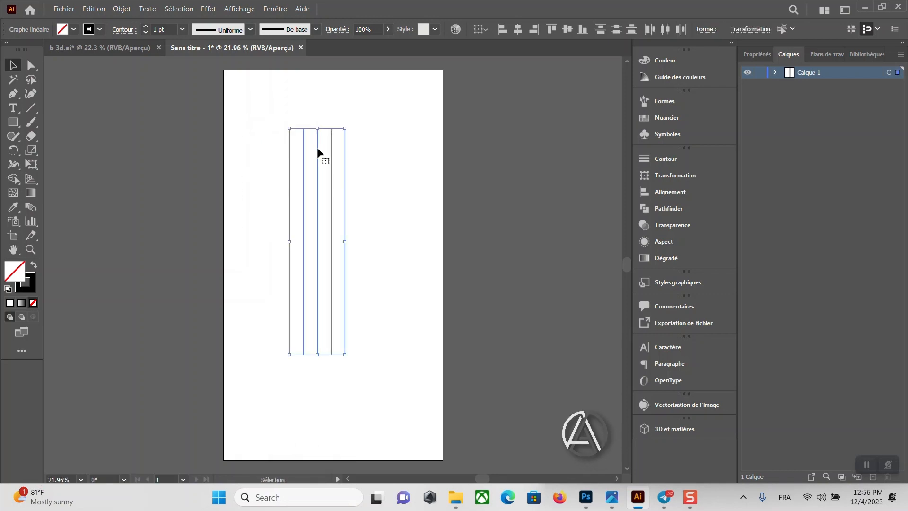
# Make a horizontal copy of the lines crossing the vertical ones and extend it to eight evenly spaced horizontal lines.
pyautogui.moveTo(344, 163); pyautogui.dragTo(435, 259)
pyautogui.moveTo(385, 217); pyautogui.dragTo(373, 187)
pyautogui.moveTo(272, 159); pyautogui.dragTo(263, 206)
pyautogui.press('alt')
pyautogui.moveTo(389, 298); pyautogui.dragTo(389, 364)
pyautogui.click(211, 140)
pyautogui.moveTo(211, 139); pyautogui.dragTo(395, 397)
pyautogui.moveTo(341, 364); pyautogui.dragTo(367, 341)
pyautogui.moveTo(382, 362); pyautogui.dragTo(358, 353)
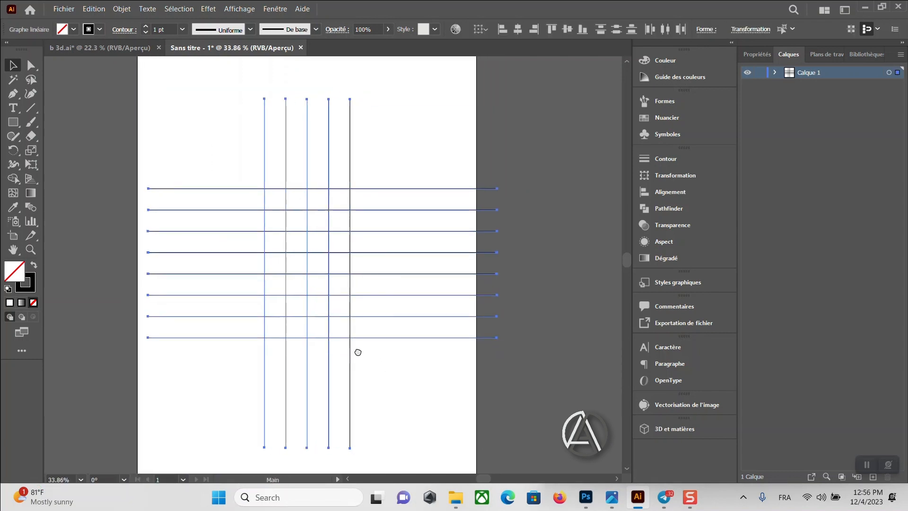
pyautogui.click(209, 166)
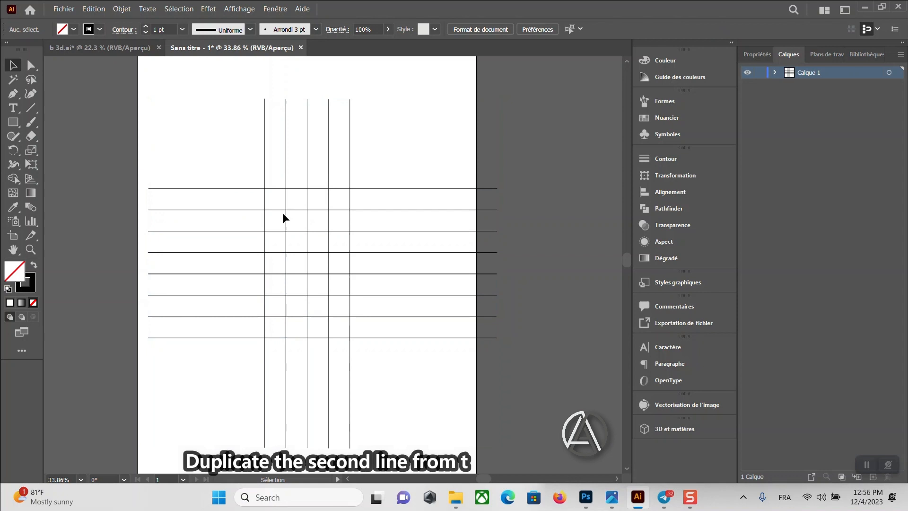
# Add a duplicate horizontal line midway between the second and third lines, and another midway between the sixth and seventh.
pyautogui.moveTo(277, 213); pyautogui.dragTo(276, 223)
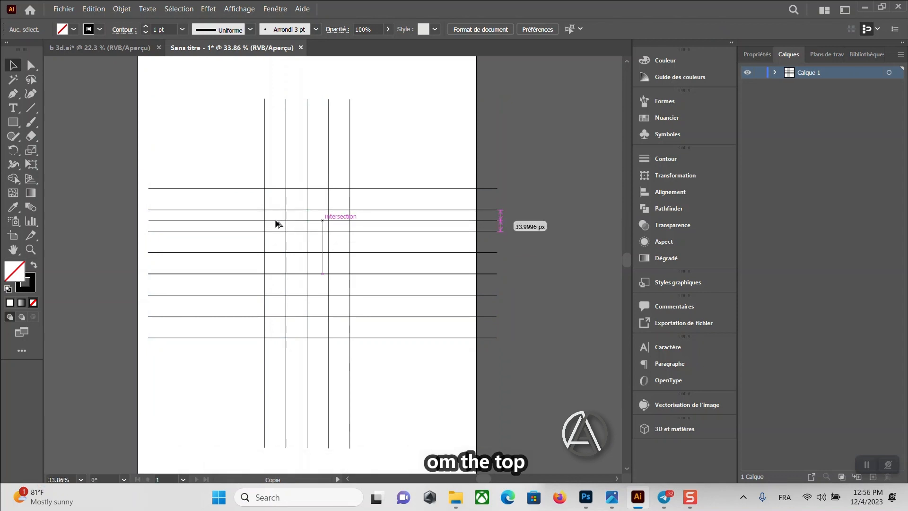
pyautogui.moveTo(277, 339); pyautogui.dragTo(271, 305)
pyautogui.click(210, 143)
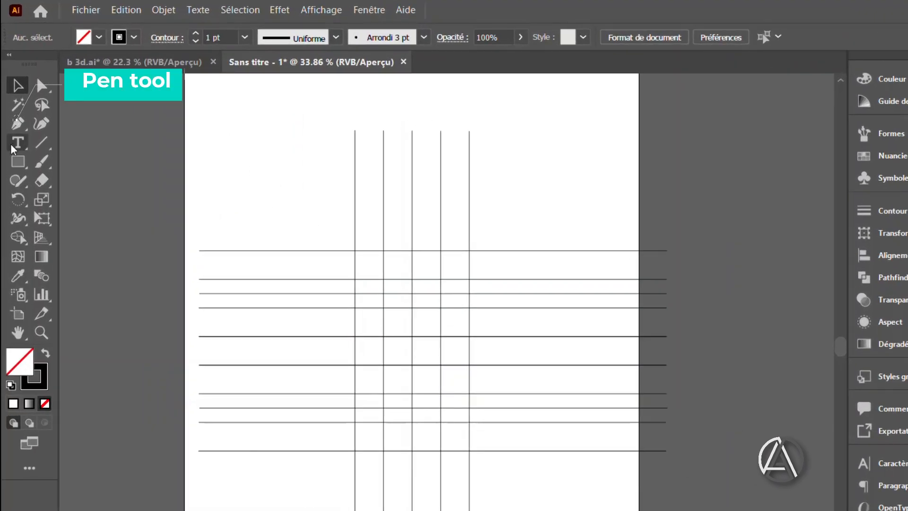
# With the Pen tool, draw two parallel diagonals between the first and second vertical lines, in the topmost and lowest grid rows.
pyautogui.click(13, 94)
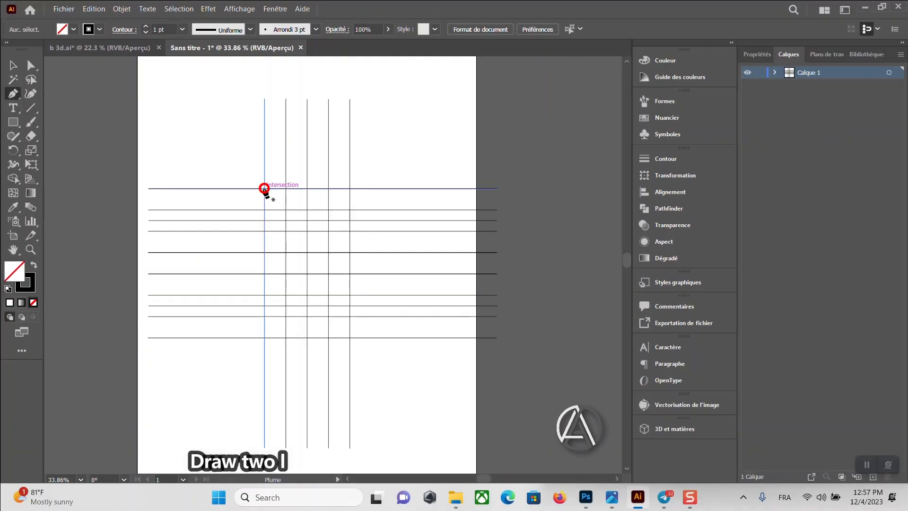
pyautogui.click(264, 188)
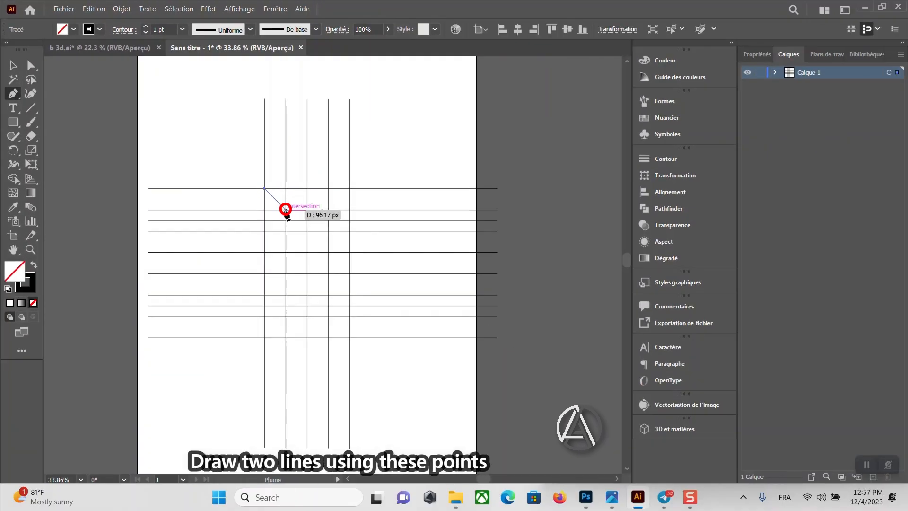
pyautogui.click(285, 210)
pyautogui.press('Escape')
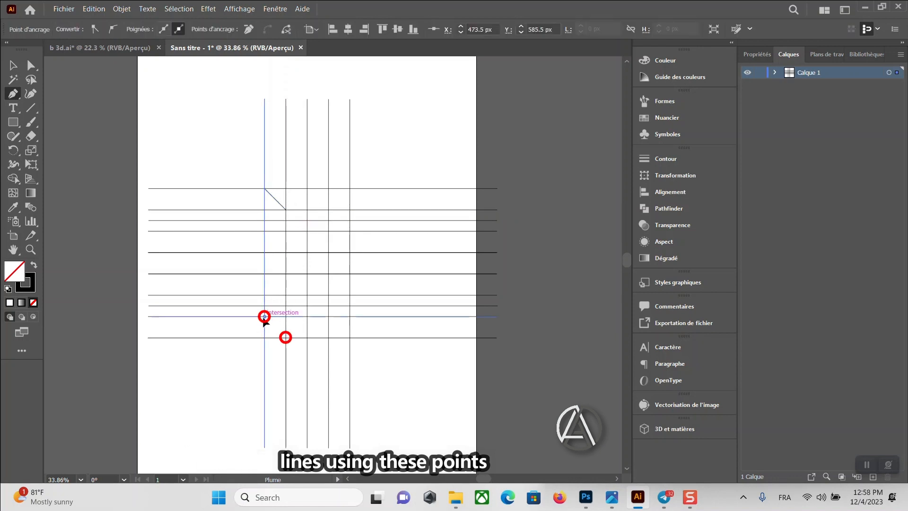
pyautogui.click(263, 316)
pyautogui.click(285, 337)
pyautogui.press('Escape')
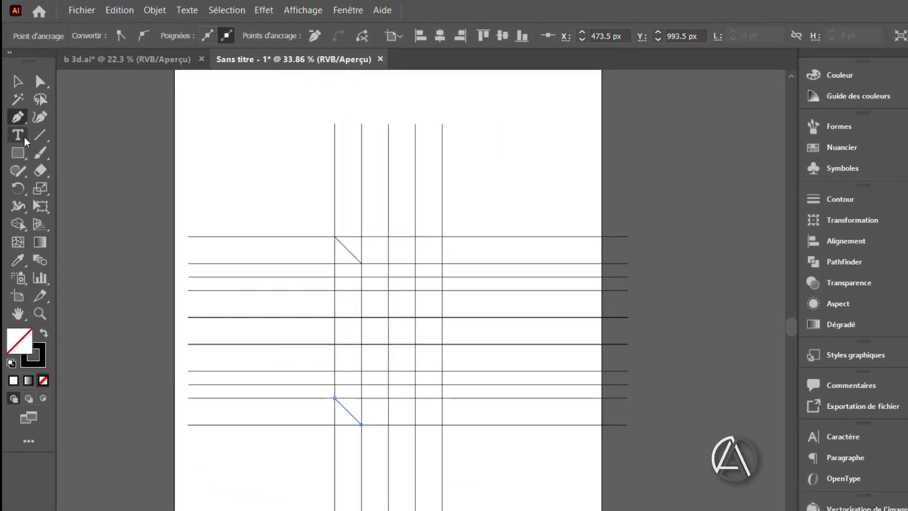
# Draw a circle centred where the second vertical line meets the third horizontal line, spanning the first to fifth horizontal lines.
pyautogui.click(18, 152)
pyautogui.click(92, 183)
pyautogui.moveTo(361, 276); pyautogui.dragTo(377, 297)
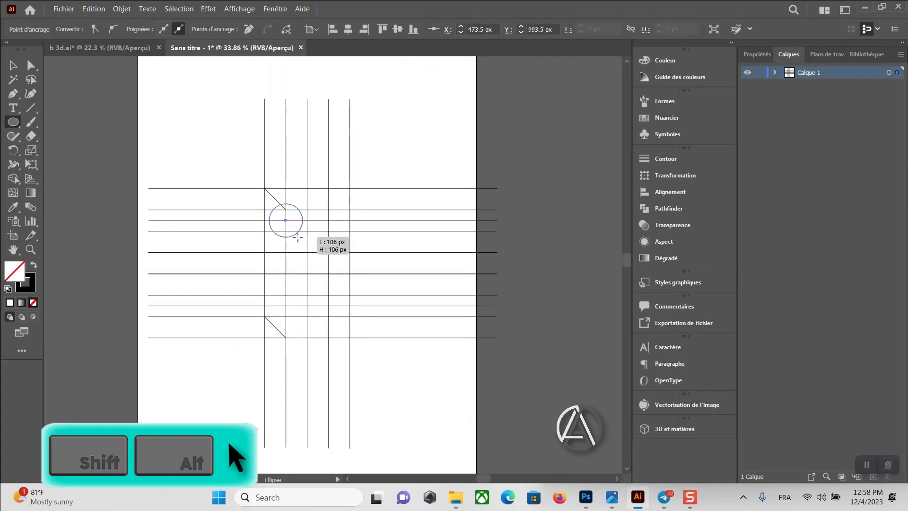
pyautogui.moveTo(297, 236); pyautogui.dragTo(300, 253)
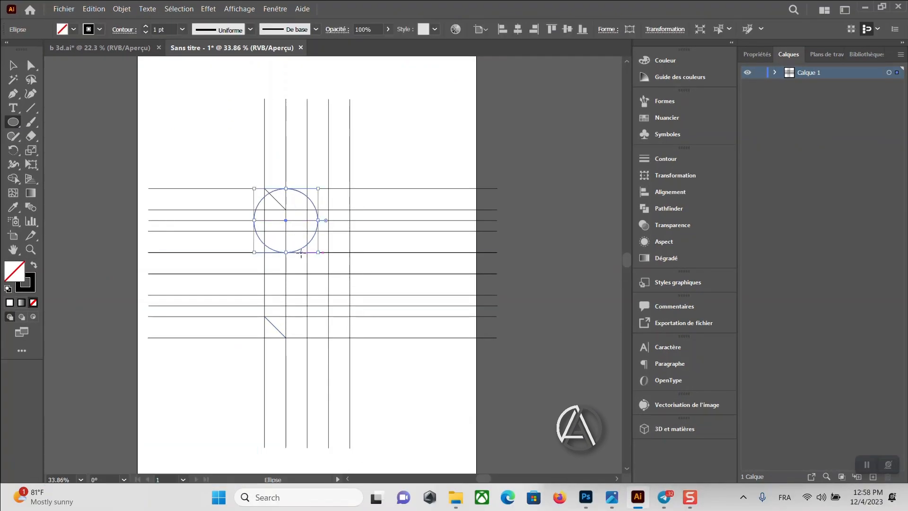
# Stretch the circle's right anchor to the fifth vertical line and extend its handles vertically to the shape's upper and lower edges.
pyautogui.click(31, 66)
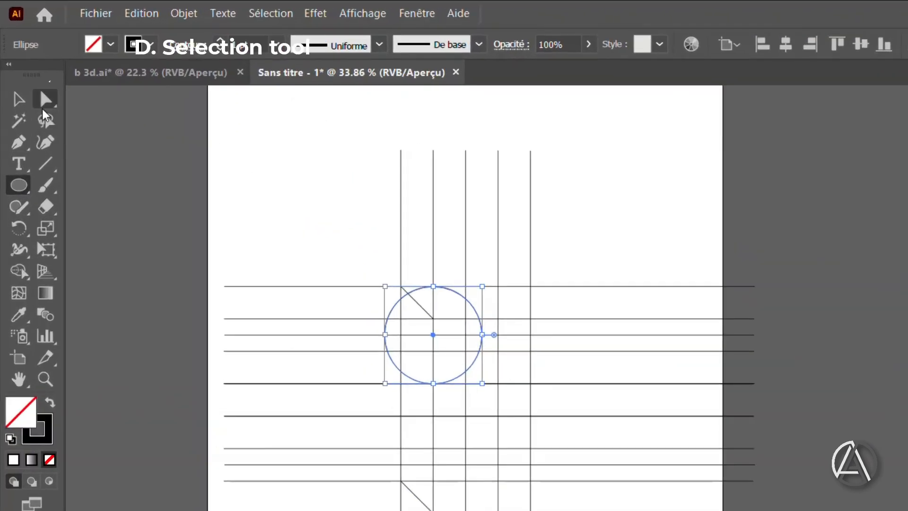
pyautogui.click(482, 334)
pyautogui.moveTo(480, 349); pyautogui.dragTo(531, 349)
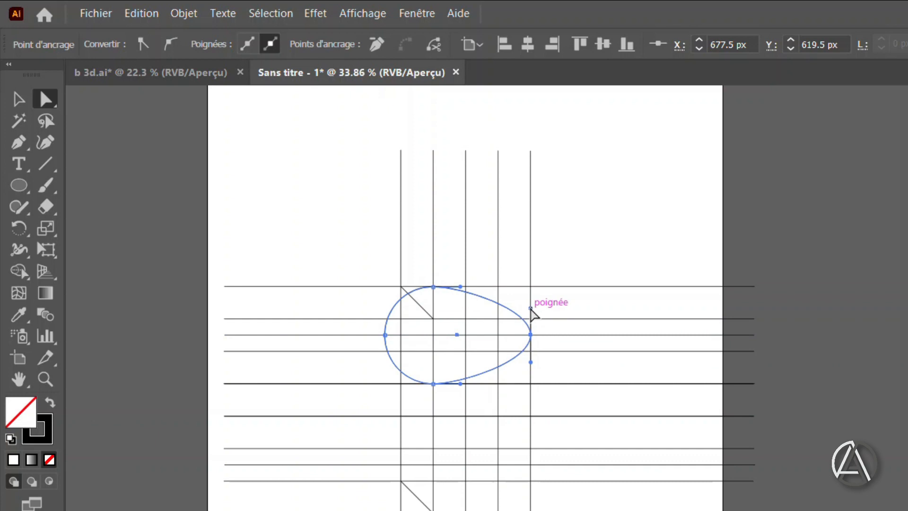
pyautogui.moveTo(530, 309); pyautogui.dragTo(532, 286)
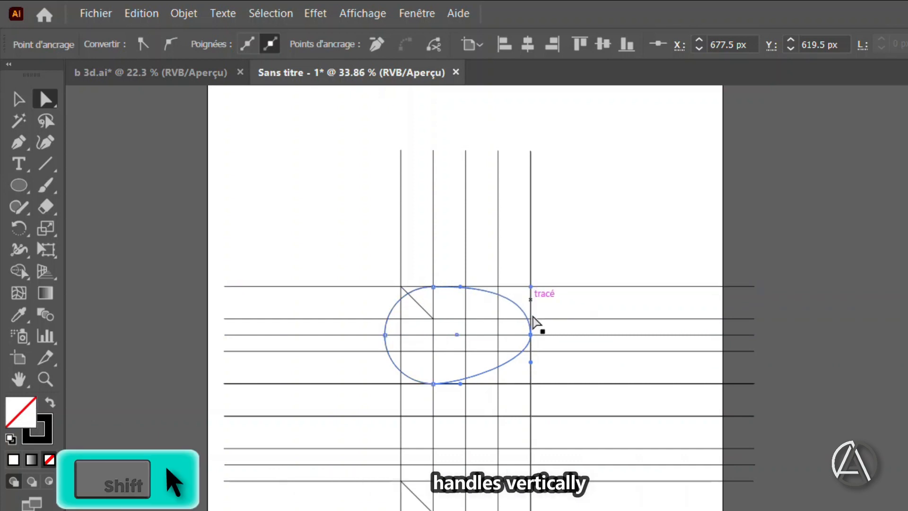
pyautogui.moveTo(530, 361); pyautogui.dragTo(530, 384)
pyautogui.click(19, 99)
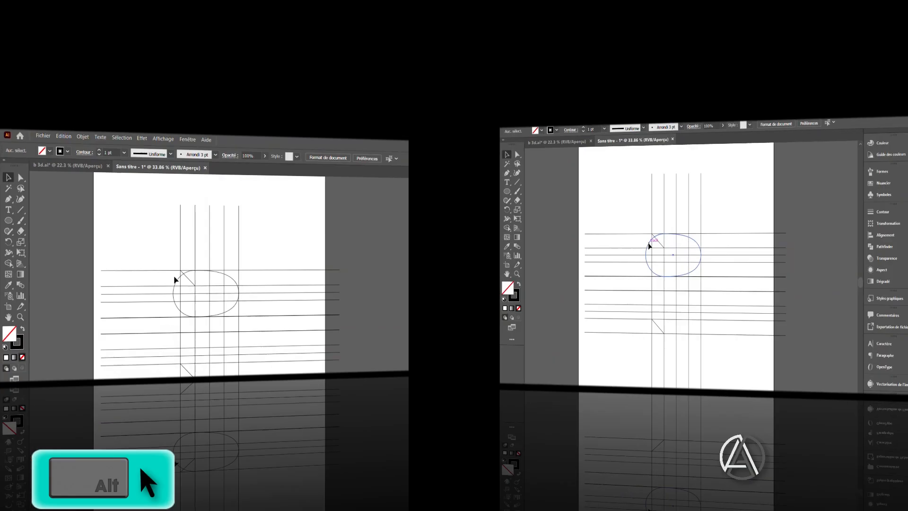
# Duplicate the stretched shape down the grid and copy the pair to make four overlapping shapes.
pyautogui.moveTo(334, 234); pyautogui.dragTo(333, 320)
pyautogui.keyDown('shift'); pyautogui.click(328, 234); pyautogui.keyUp('shift')
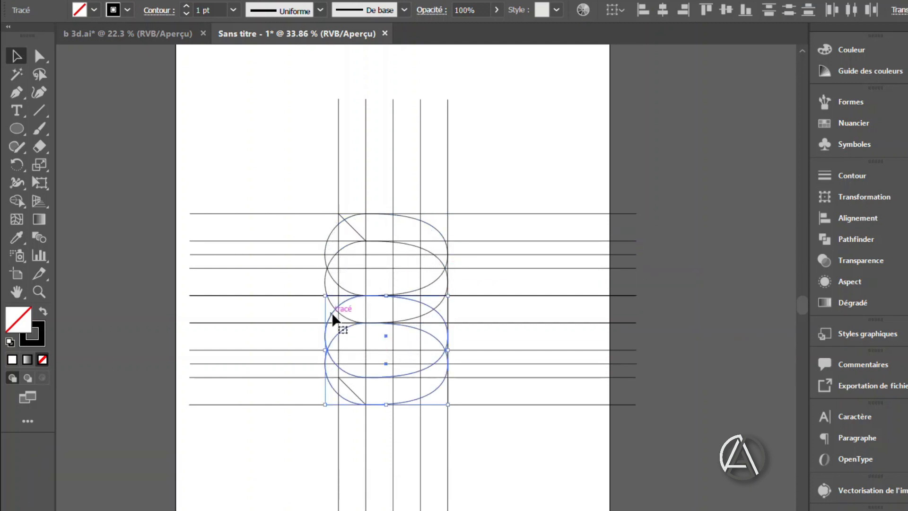
pyautogui.click(238, 162)
# Draw a small circle centred on the same intersection between the second and fourth horizontal lines, and stretch it to the fourth vertical line.
pyautogui.scroll(2, 385, 253)
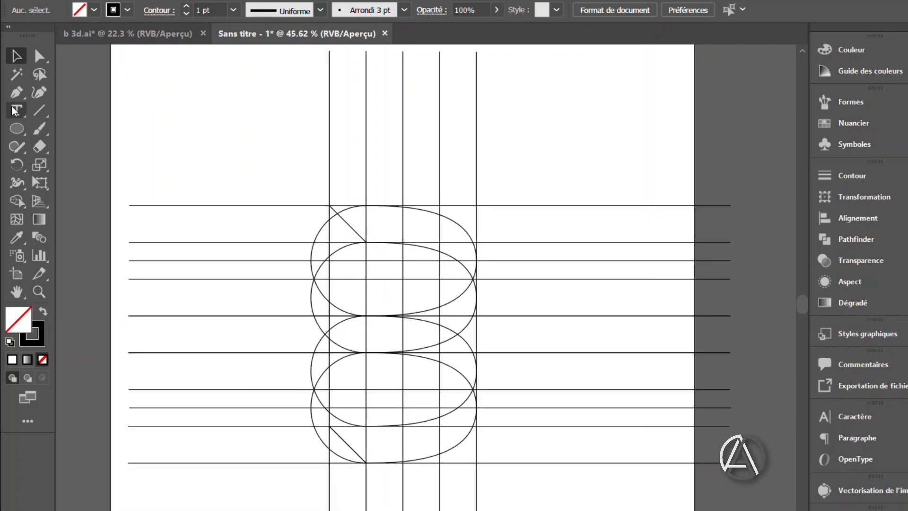
pyautogui.click(17, 128)
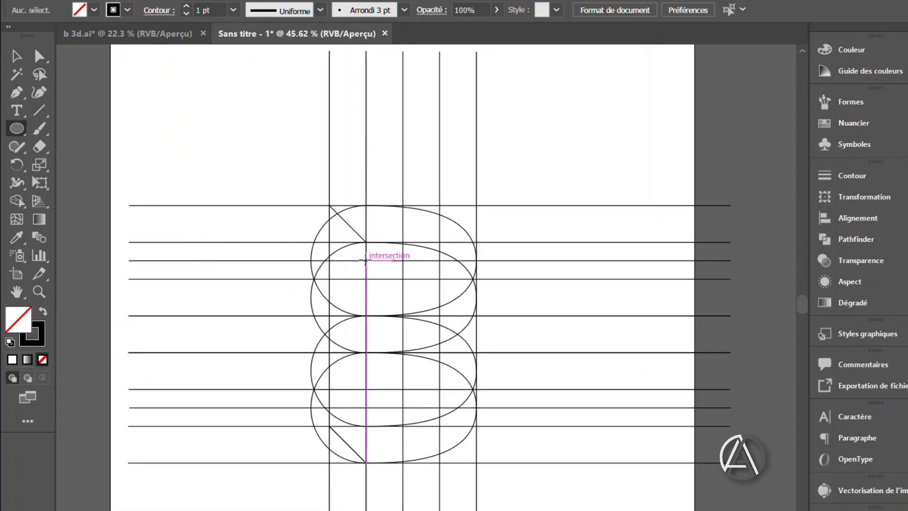
pyautogui.moveTo(365, 260); pyautogui.dragTo(384, 279)
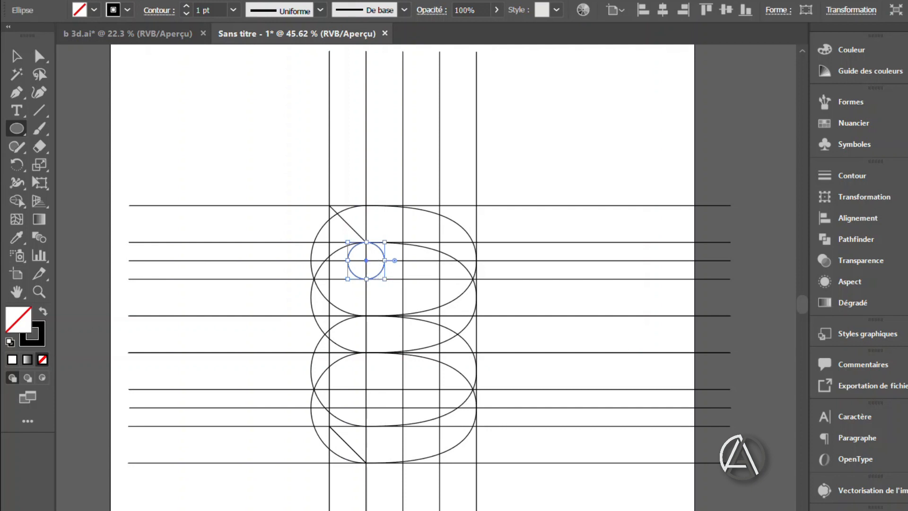
pyautogui.click(38, 57)
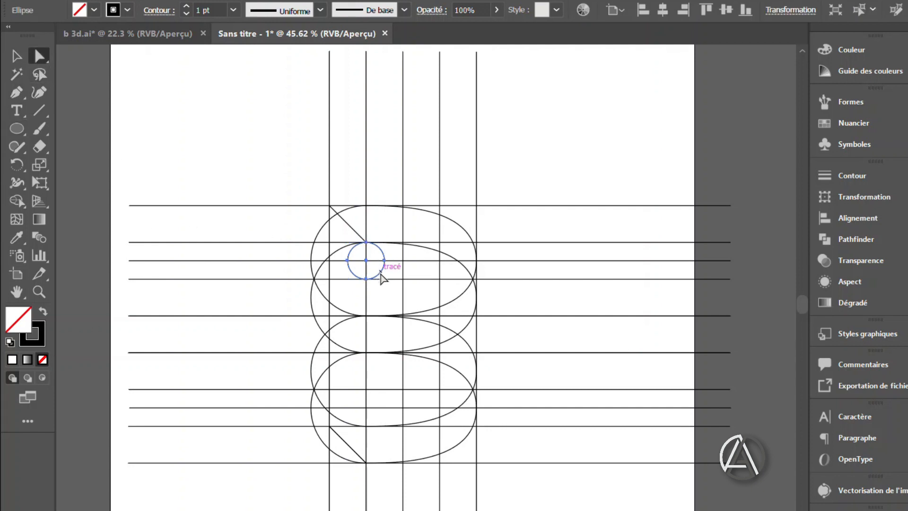
pyautogui.click(384, 260)
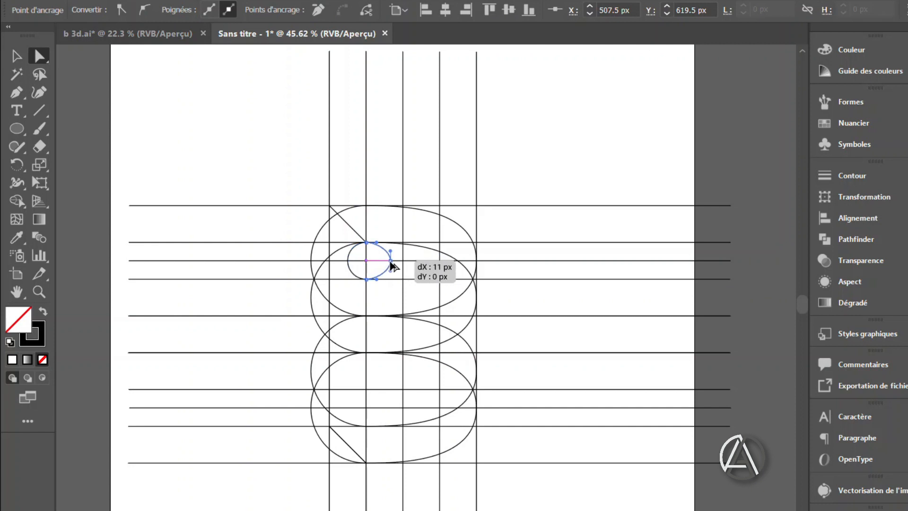
pyautogui.moveTo(410, 264); pyautogui.dragTo(440, 259)
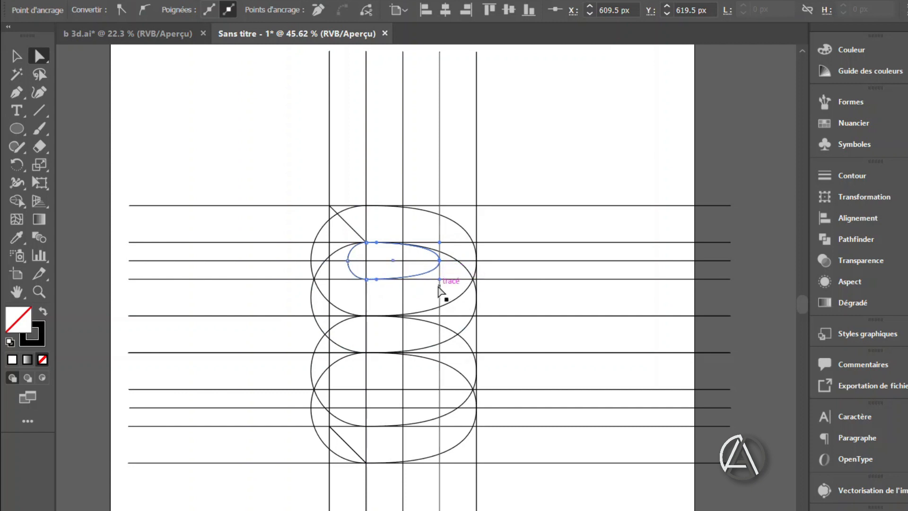
# Duplicate the small shape into three stacked copies, copy all three to the lower half, and add one more between the groups.
pyautogui.moveTo(416, 260); pyautogui.dragTo(418, 315)
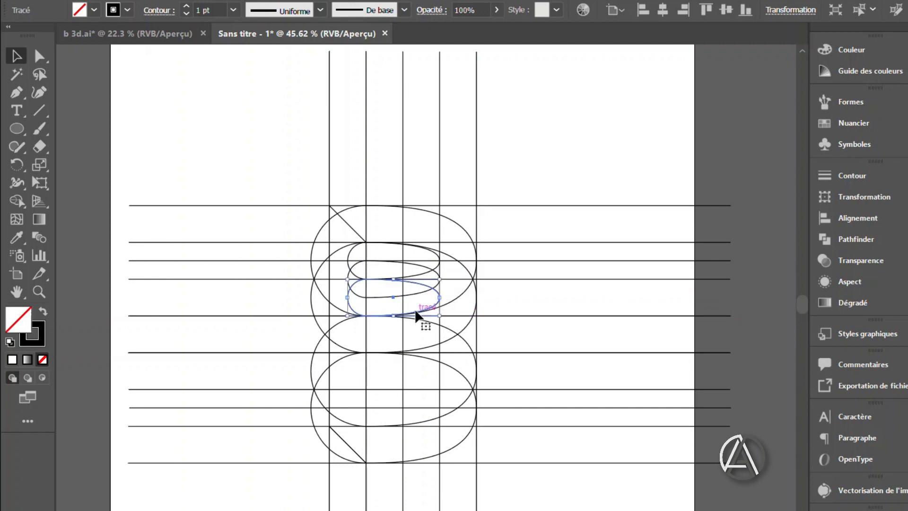
pyautogui.keyDown('shift'); pyautogui.click(436, 272); pyautogui.keyUp('shift')
pyautogui.keyDown('shift'); pyautogui.click(436, 290); pyautogui.keyUp('shift')
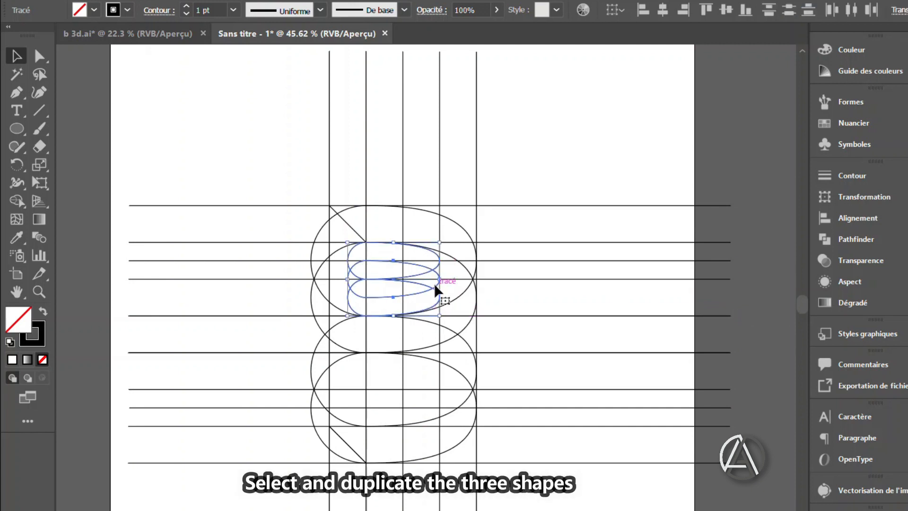
pyautogui.moveTo(434, 291); pyautogui.dragTo(431, 402)
pyautogui.moveTo(409, 299); pyautogui.dragTo(415, 330)
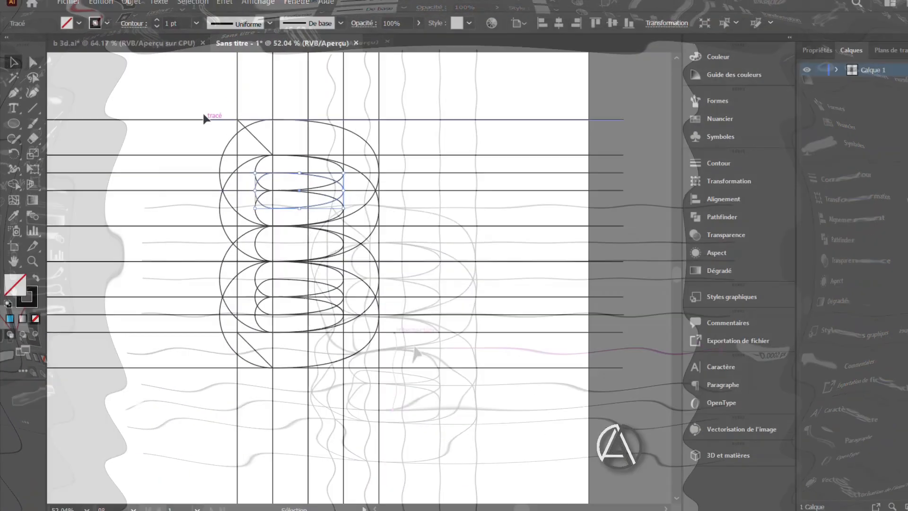
# Select all artwork and use Shape Builder with a black fill and no stroke to merge the stem's slanted side and front face.
pyautogui.hotkey('ctrl', 'a')
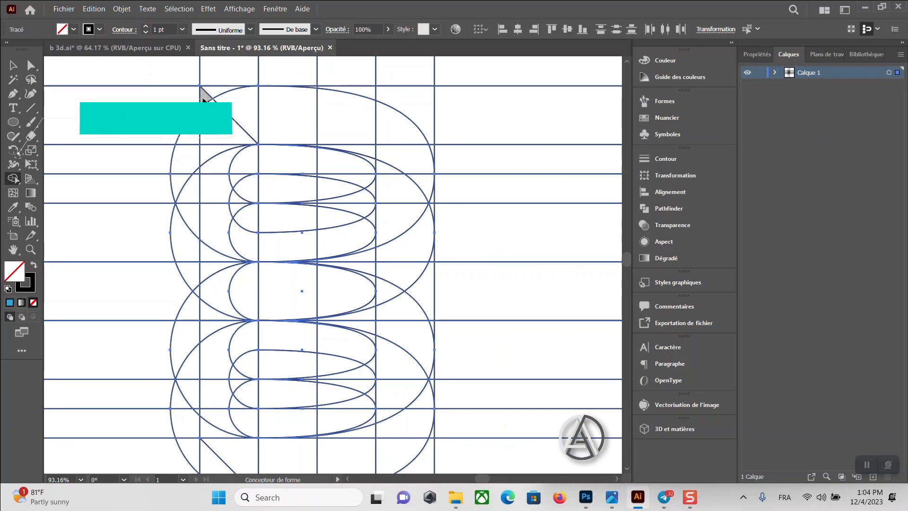
pyautogui.moveTo(255, 47)
pyautogui.mouseDown()
pyautogui.moveTo(281, 111)
pyautogui.moveTo(297, 315)
pyautogui.mouseUp()
pyautogui.moveTo(235, 298); pyautogui.dragTo(221, 199)
pyautogui.scroll(-2, 257, 260)
pyautogui.moveTo(257, 273); pyautogui.dragTo(246, 237)
pyautogui.click(34, 264)
pyautogui.moveTo(218, 109)
pyautogui.mouseDown()
pyautogui.moveTo(236, 341)
pyautogui.moveTo(215, 334)
pyautogui.mouseUp()
pyautogui.moveTo(270, 393); pyautogui.dragTo(263, 146)
# Merge the regions of the upper bowl into its curved top face and the side band beneath it.
pyautogui.moveTo(217, 91)
pyautogui.mouseDown()
pyautogui.moveTo(303, 109)
pyautogui.moveTo(347, 141)
pyautogui.mouseUp()
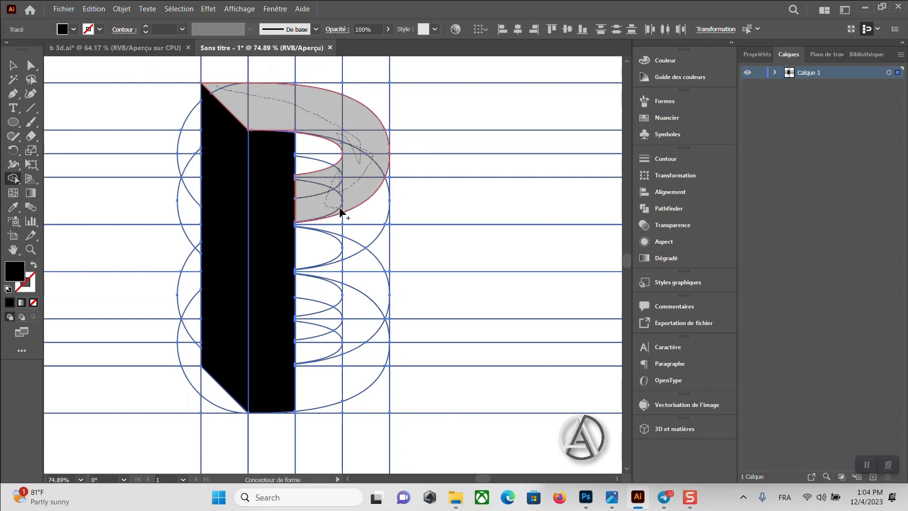
pyautogui.moveTo(340, 211); pyautogui.dragTo(341, 212)
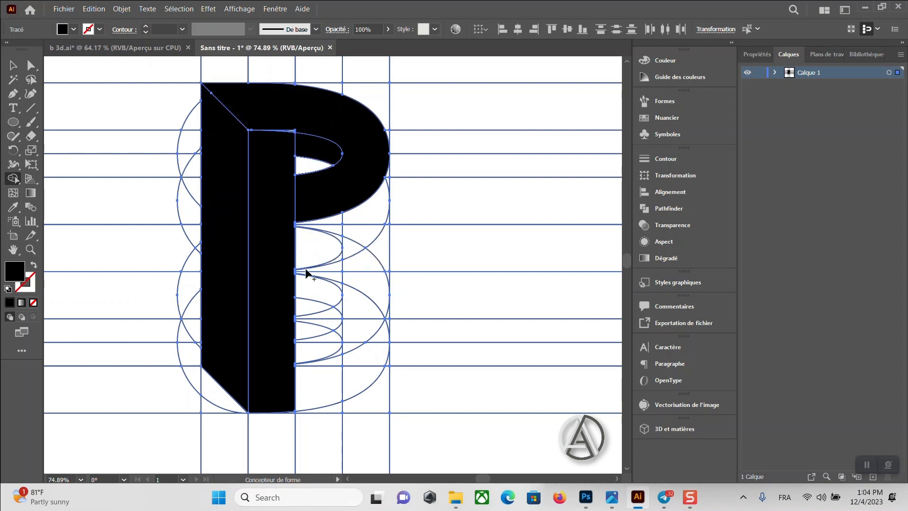
pyautogui.moveTo(330, 242)
pyautogui.mouseDown()
pyautogui.moveTo(386, 177)
pyautogui.moveTo(336, 222)
pyautogui.moveTo(343, 260)
pyautogui.mouseUp()
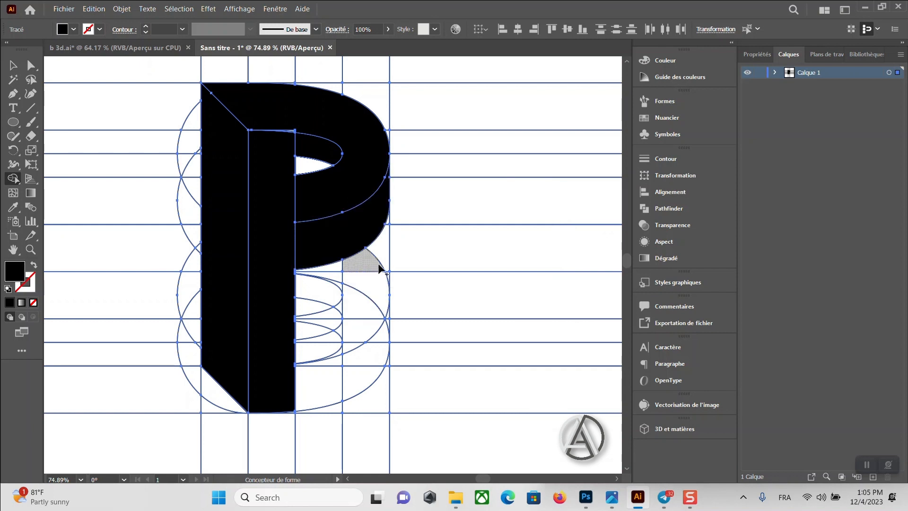
# Merge the regions of the lower bowl into its outer side band and its curved top face.
pyautogui.moveTo(319, 391)
pyautogui.mouseDown()
pyautogui.moveTo(365, 359)
pyautogui.moveTo(386, 322)
pyautogui.mouseUp()
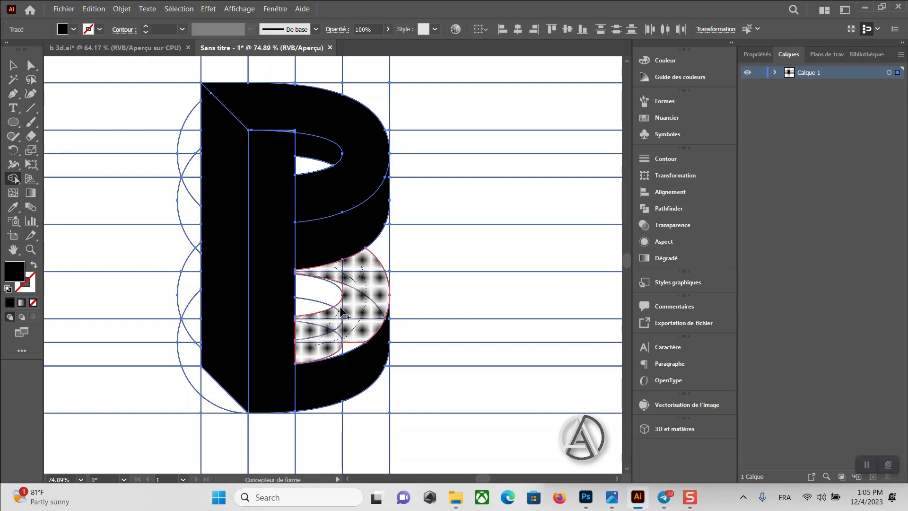
pyautogui.moveTo(342, 348); pyautogui.dragTo(343, 345)
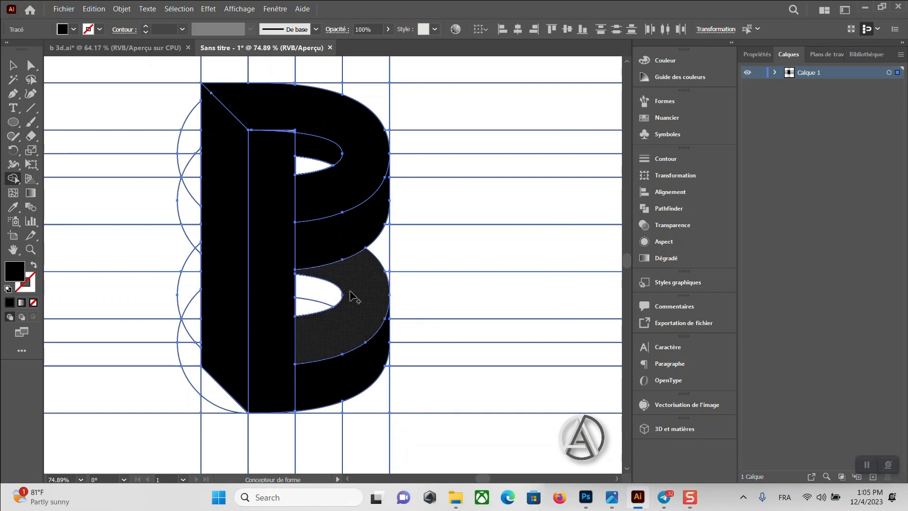
# Merge the leftover sliver at the top of the stem and fill the inner side of the lower bowl's opening.
pyautogui.moveTo(261, 137); pyautogui.dragTo(358, 134)
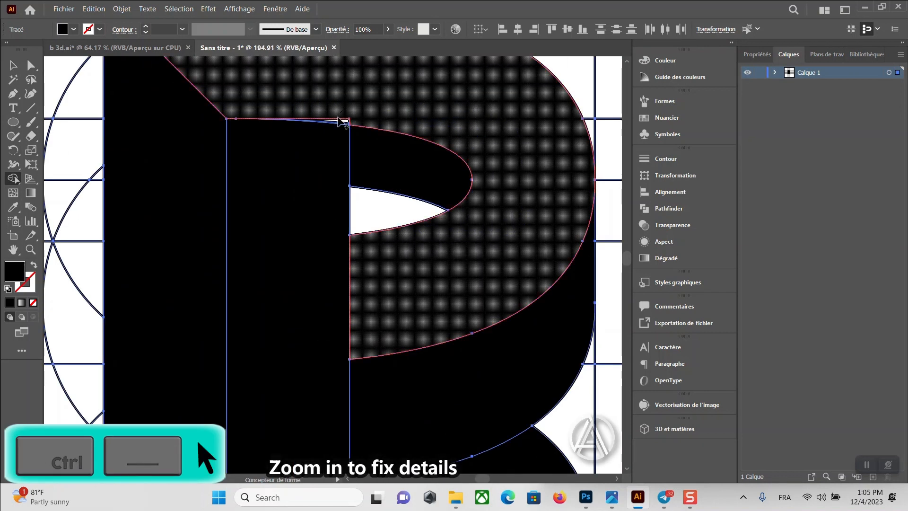
pyautogui.moveTo(325, 104); pyautogui.dragTo(433, 180)
pyautogui.moveTo(430, 220); pyautogui.dragTo(244, 262)
pyautogui.moveTo(366, 324); pyautogui.dragTo(253, 257)
pyautogui.moveTo(280, 215); pyautogui.dragTo(312, 254)
pyautogui.moveTo(516, 245); pyautogui.dragTo(302, 237)
pyautogui.moveTo(366, 249); pyautogui.dragTo(253, 266)
pyautogui.moveTo(322, 402); pyautogui.dragTo(276, 282)
pyautogui.moveTo(299, 333); pyautogui.dragTo(409, 326)
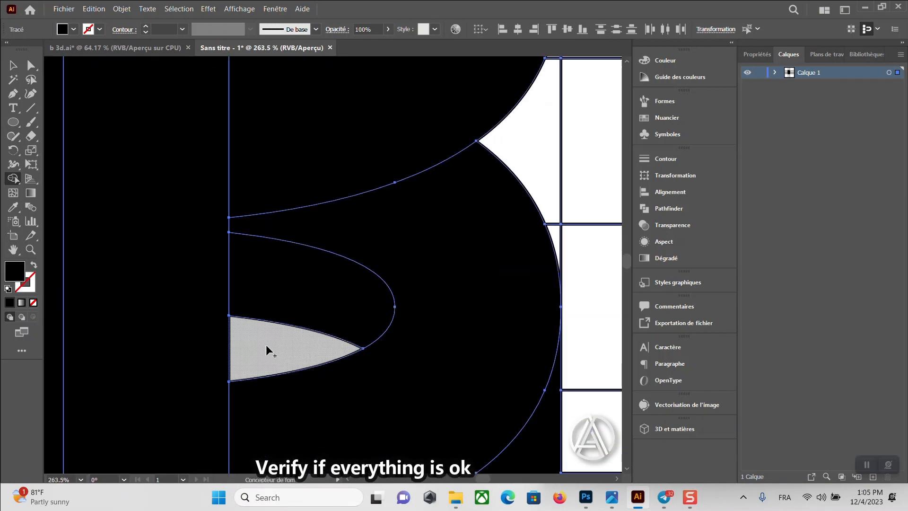
# Inspect the letter's edges, corners and openings up close for unmerged gaps.
pyautogui.moveTo(287, 307); pyautogui.dragTo(217, 340)
pyautogui.scroll(-2, 217, 331)
pyautogui.moveTo(103, 291); pyautogui.dragTo(282, 256)
pyautogui.moveTo(251, 294); pyautogui.dragTo(387, 294)
pyautogui.moveTo(451, 257); pyautogui.dragTo(212, 315)
pyautogui.moveTo(329, 250); pyautogui.dragTo(289, 289)
pyautogui.moveTo(282, 282); pyautogui.dragTo(298, 282)
pyautogui.moveTo(251, 126); pyautogui.dragTo(369, 151)
pyautogui.moveTo(173, 188); pyautogui.dragTo(223, 300)
pyautogui.moveTo(212, 259); pyautogui.dragTo(178, 340)
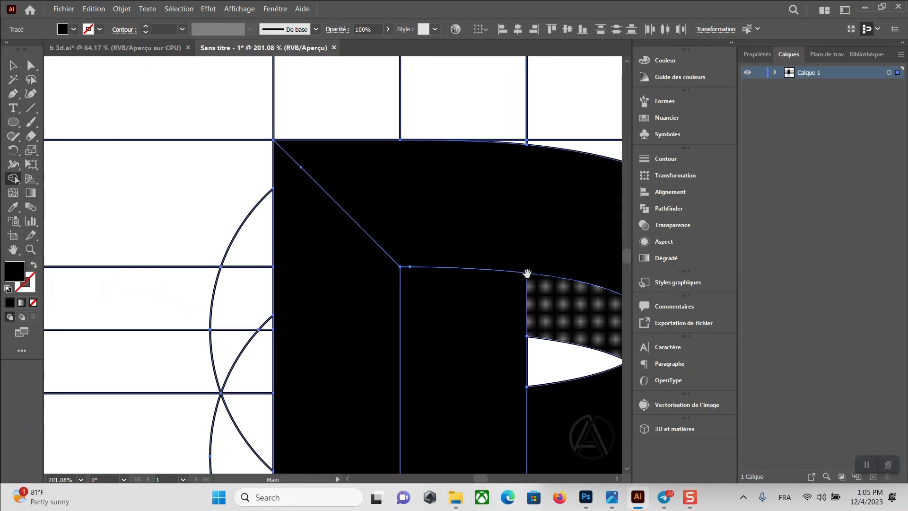
pyautogui.moveTo(527, 274); pyautogui.dragTo(266, 216)
pyautogui.moveTo(360, 329); pyautogui.dragTo(312, 331)
pyautogui.scroll(-1, 316, 340)
pyautogui.moveTo(330, 387); pyautogui.dragTo(357, 235)
pyautogui.moveTo(365, 337); pyautogui.dragTo(309, 336)
pyautogui.moveTo(378, 360); pyautogui.dragTo(314, 319)
# Select every face of the letter B and cut them out of the construction artwork.
pyautogui.click(12, 65)
pyautogui.click(69, 76)
pyautogui.click(277, 147)
pyautogui.keyDown('shift'); pyautogui.click(305, 196); pyautogui.keyUp('shift')
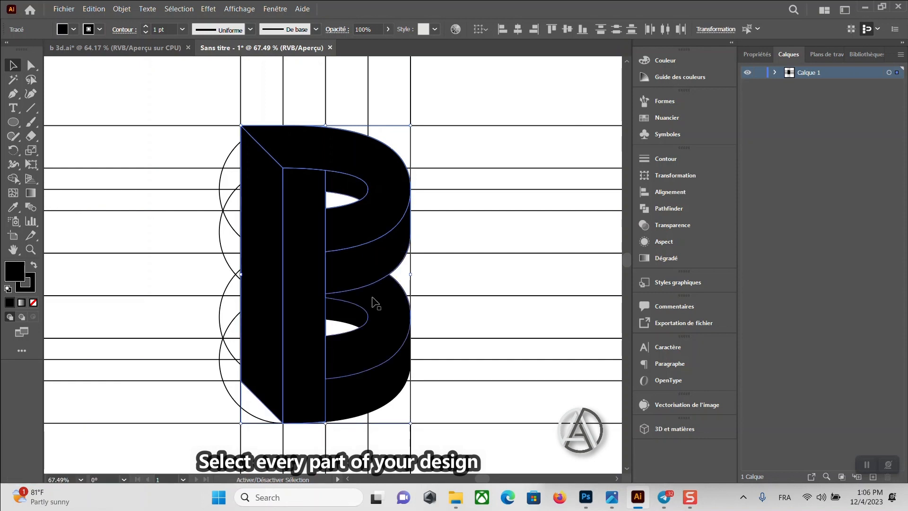
pyautogui.hotkey('ctrl', 'x')
# Delete the leftover grid lines and circles, and paste the letter B back onto the artboard.
pyautogui.moveTo(381, 334); pyautogui.dragTo(302, 331)
pyautogui.moveTo(243, 138); pyautogui.dragTo(428, 404)
pyautogui.press('Delete')
pyautogui.hotkey('ctrl', 'v')
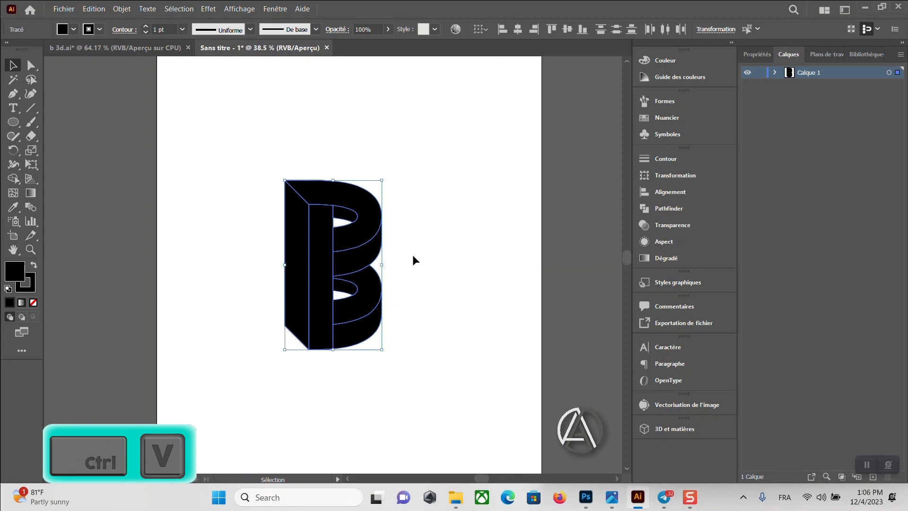
# Remove the stroke from all faces of the pasted letter B.
pyautogui.hotkey('ctrl', '0')
pyautogui.moveTo(284, 286); pyautogui.dragTo(295, 307)
pyautogui.scroll(-3, 301, 293)
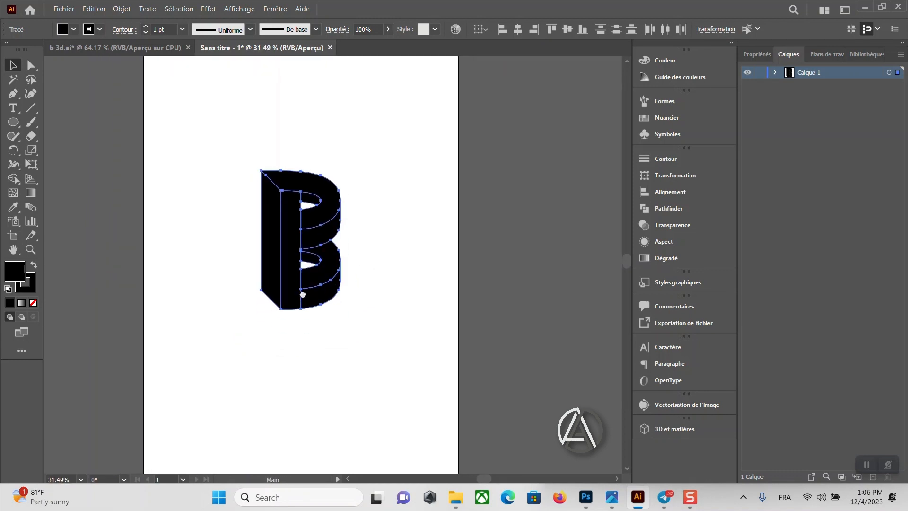
pyautogui.scroll(1, 306, 286)
pyautogui.scroll(-1, 310, 283)
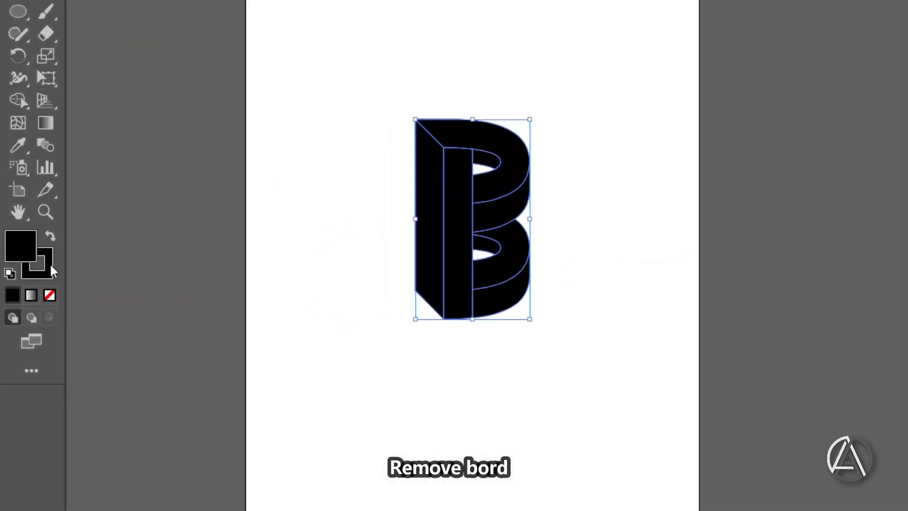
pyautogui.click(50, 296)
# Fill all faces with a linear gradient running from light blue to black, and deselect the letter.
pyautogui.click(49, 122)
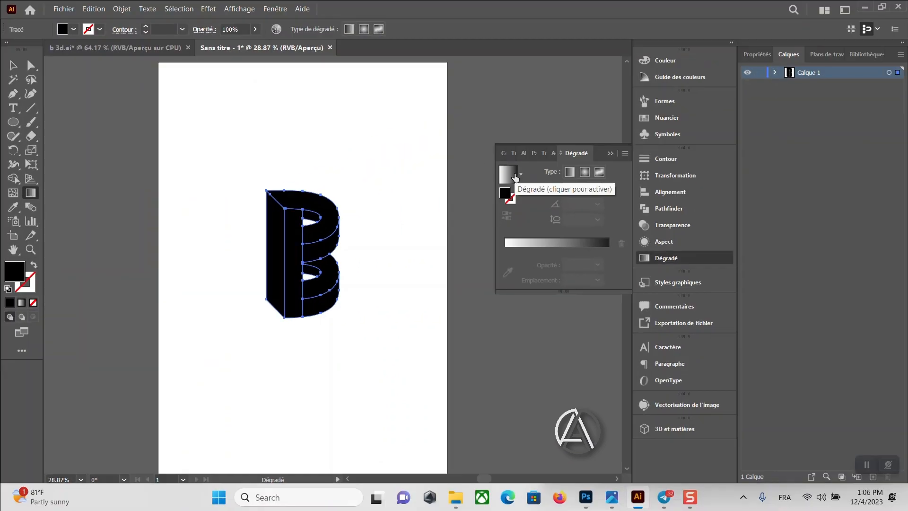
pyautogui.click(508, 175)
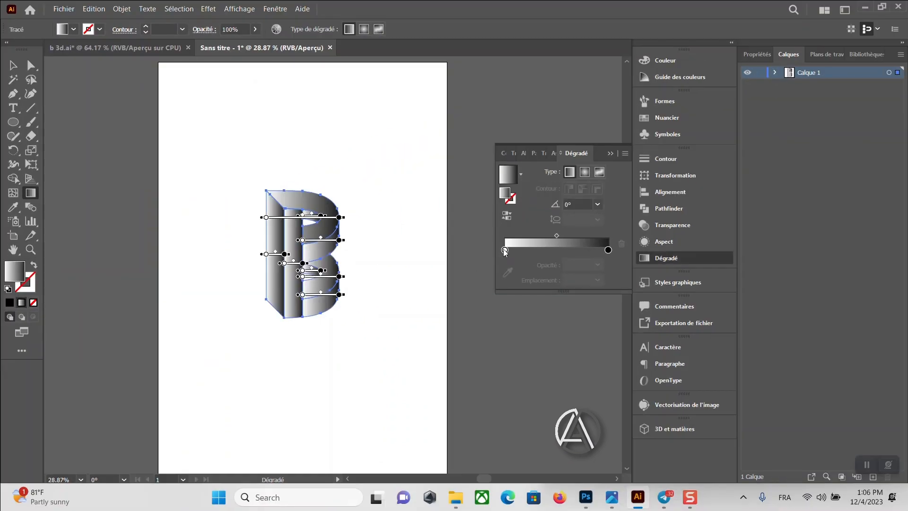
pyautogui.doubleClick(504, 249)
pyautogui.click(508, 296)
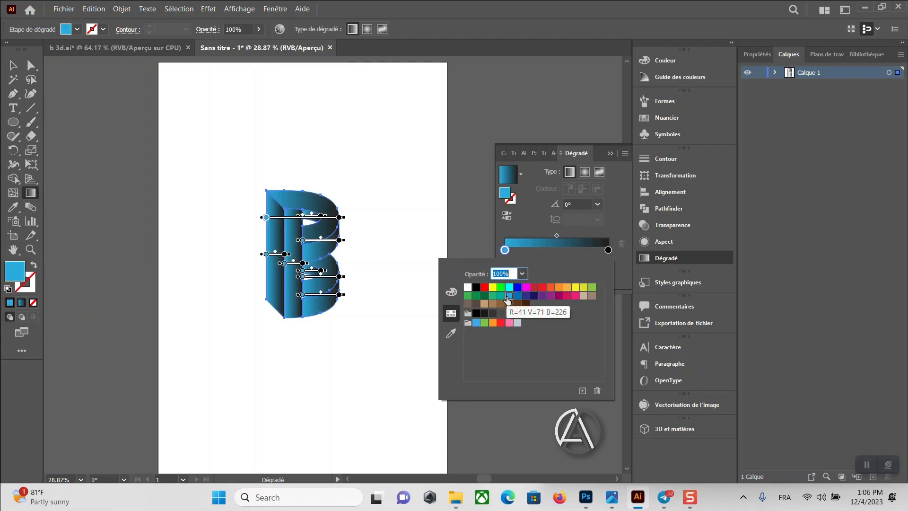
pyautogui.click(13, 66)
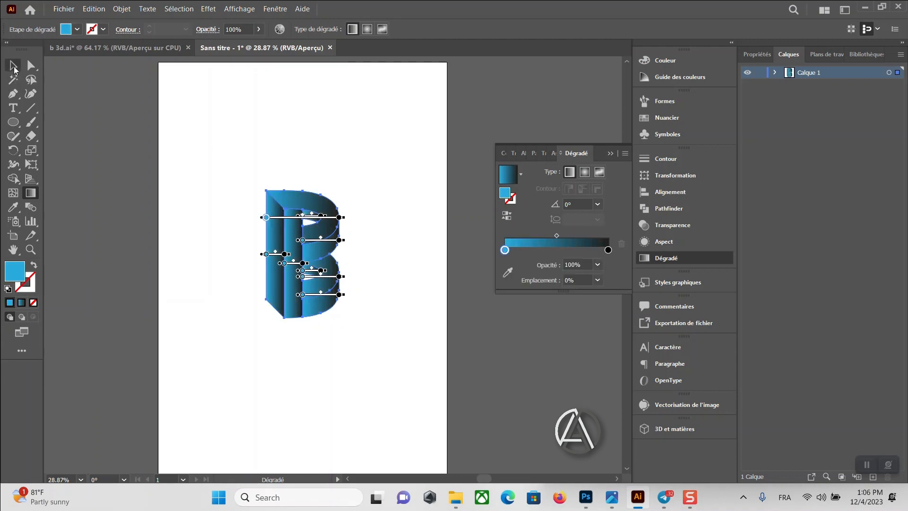
pyautogui.click(13, 66)
pyautogui.click(222, 182)
# Reverse the gradient of the stem's left side face, with blue at the inner edge and black at the outer edge.
pyautogui.moveTo(313, 232); pyautogui.dragTo(382, 231)
pyautogui.moveTo(319, 181); pyautogui.dragTo(320, 162)
pyautogui.moveTo(329, 241); pyautogui.dragTo(292, 314)
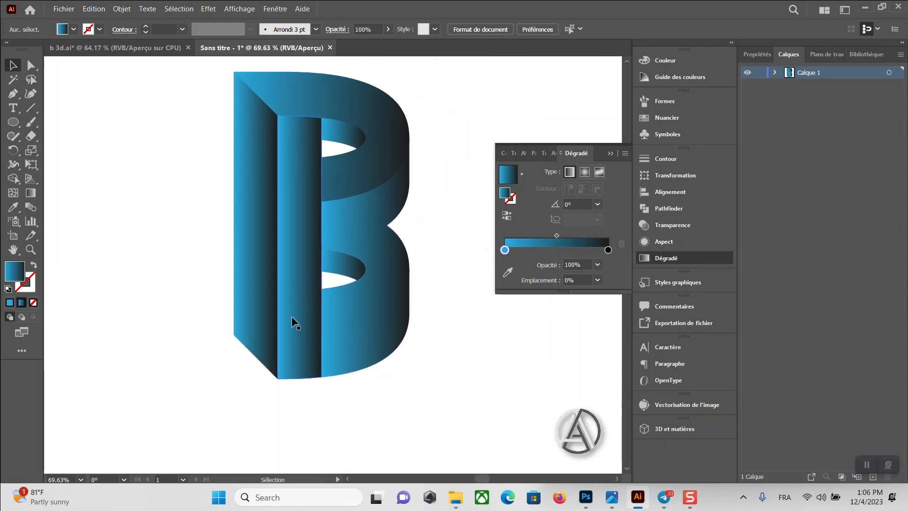
pyautogui.click(293, 317)
pyautogui.click(246, 279)
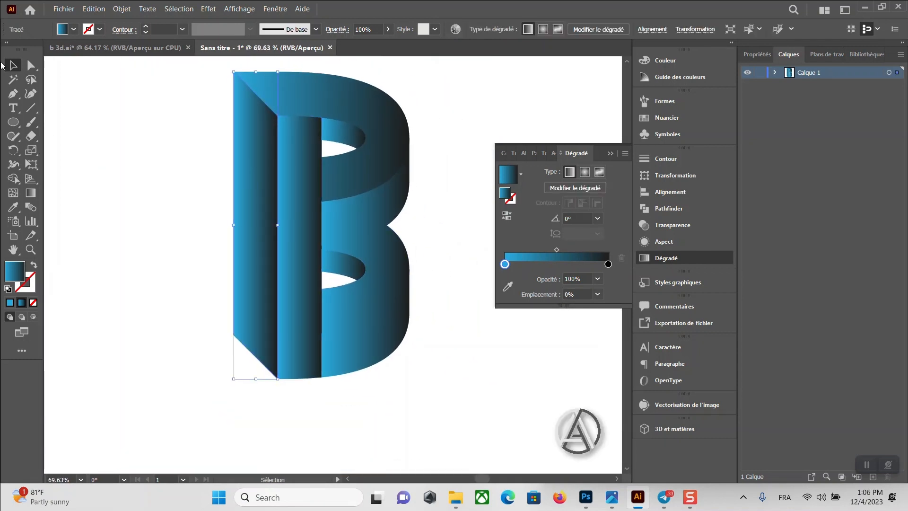
pyautogui.click(31, 192)
pyautogui.moveTo(271, 206); pyautogui.dragTo(231, 206)
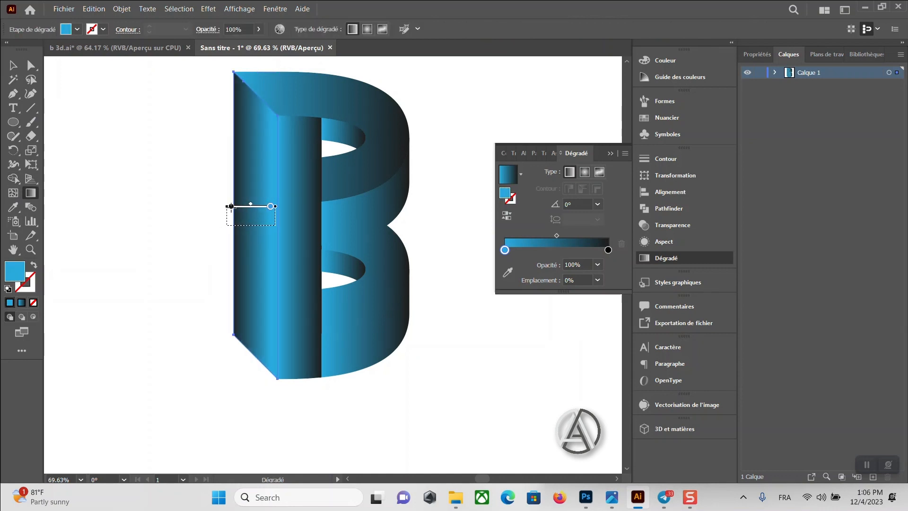
# Redraw the gradient of the stem's front face from blue at its right edge to black at its left.
pyautogui.click(11, 64)
pyautogui.click(298, 222)
pyautogui.click(577, 186)
pyautogui.moveTo(321, 232)
pyautogui.mouseDown()
pyautogui.moveTo(265, 243)
pyautogui.moveTo(312, 247)
pyautogui.mouseUp()
# Run the upper bowl's top-face gradient from blue at upper right to black at lower left, and its side band's from blue at the stem to black.
pyautogui.click(376, 134)
pyautogui.moveTo(432, 95); pyautogui.dragTo(290, 187)
pyautogui.click(13, 65)
pyautogui.click(388, 204)
pyautogui.click(580, 189)
pyautogui.moveTo(282, 231)
pyautogui.mouseDown()
pyautogui.moveTo(351, 182)
pyautogui.moveTo(433, 205)
pyautogui.moveTo(462, 227)
pyautogui.mouseUp()
# Redraw the gradient of the lower bowl's top face from blue at its outer right edge to black toward the stem.
pyautogui.click(13, 66)
pyautogui.click(190, 180)
pyautogui.click(349, 286)
pyautogui.press('g')
pyautogui.moveTo(339, 246); pyautogui.dragTo(433, 281)
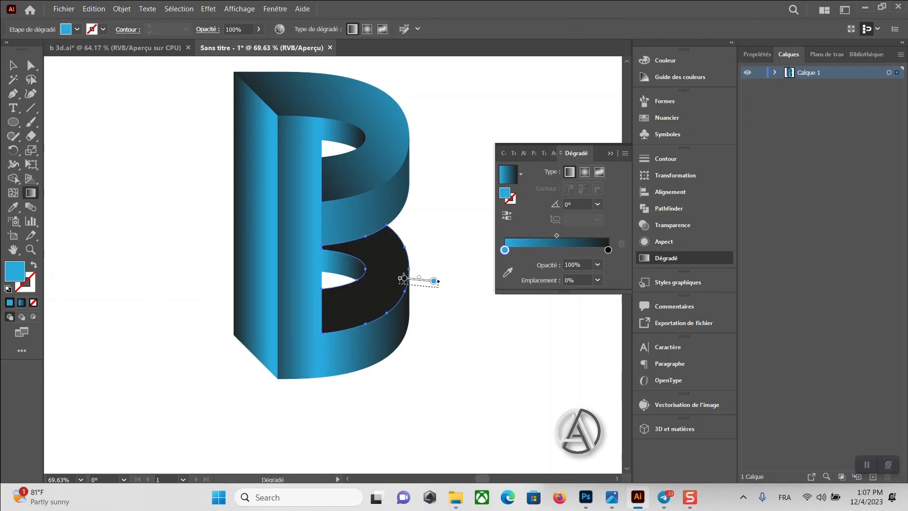
# Stretch the gradient of the lower bowl's side band from blue at the stem to black beyond the outer right edge.
pyautogui.press('v')
pyautogui.click(372, 344)
pyautogui.press('g')
pyautogui.moveTo(288, 389); pyautogui.dragTo(421, 370)
# Lengthen the gradient of the stem's left side face so its black end lies well beyond the outer edge.
pyautogui.click(13, 65)
pyautogui.click(258, 255)
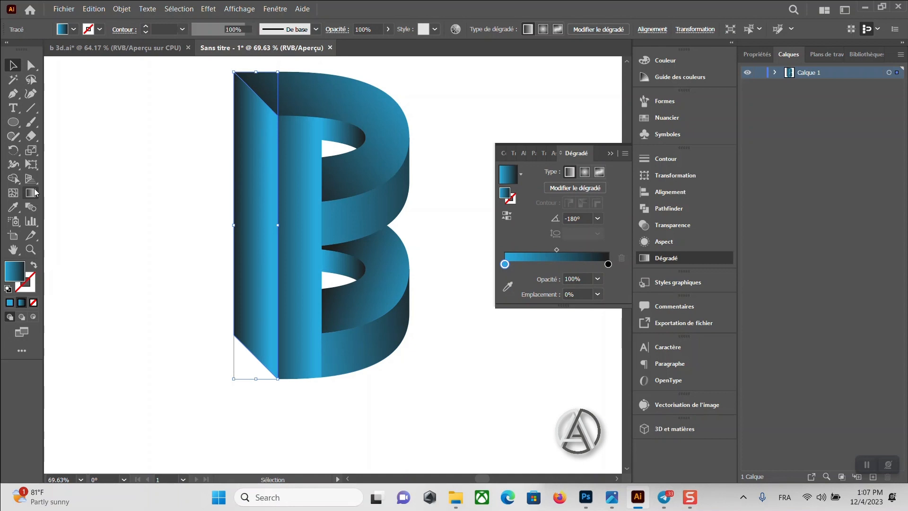
pyautogui.press('g')
pyautogui.moveTo(278, 250); pyautogui.dragTo(200, 252)
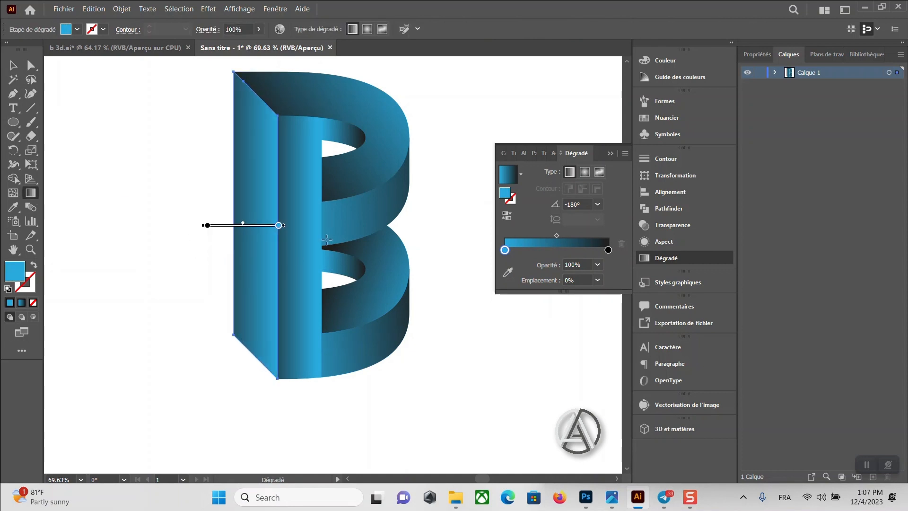
# Redraw the gradients on the inner sides of both bowl openings diagonally, from blue at upper left to black at lower right.
pyautogui.click(11, 63)
pyautogui.click(330, 135)
pyautogui.click(30, 191)
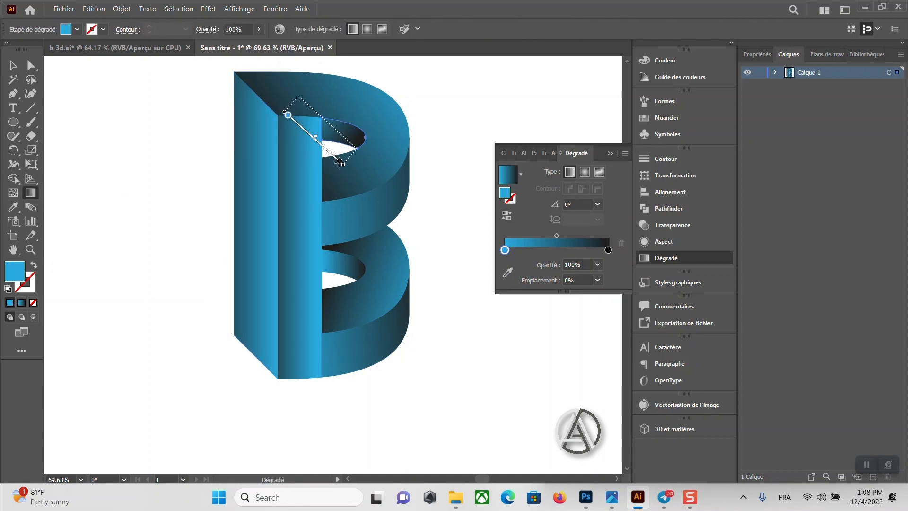
pyautogui.press('v')
pyautogui.click(341, 259)
pyautogui.press('g')
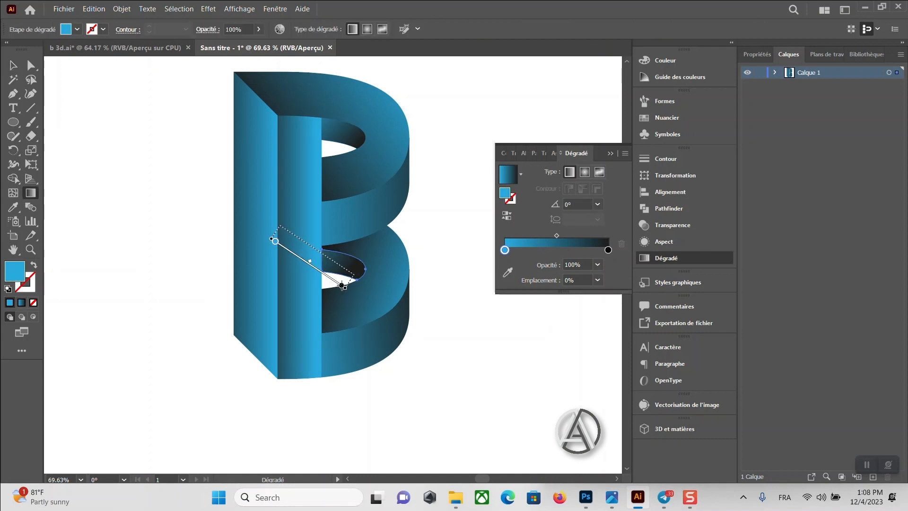
pyautogui.click(13, 65)
pyautogui.click(141, 142)
# Shift the outer corner points of the stem's left side slightly inward to narrow that side face.
pyautogui.scroll(-1, 294, 235)
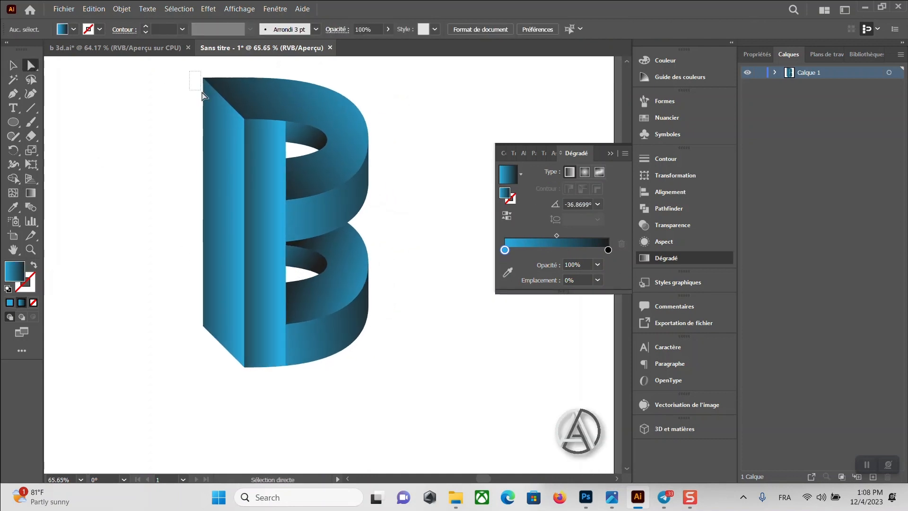
pyautogui.moveTo(216, 348); pyautogui.dragTo(214, 346)
pyautogui.click(14, 65)
pyautogui.click(142, 156)
# Redraw the stem's front-face gradient from blue beyond its right edge to black just past its left edge, and deselect it.
pyautogui.moveTo(197, 183); pyautogui.dragTo(176, 198)
pyautogui.moveTo(310, 226); pyautogui.dragTo(230, 273)
pyautogui.click(256, 290)
pyautogui.press('g')
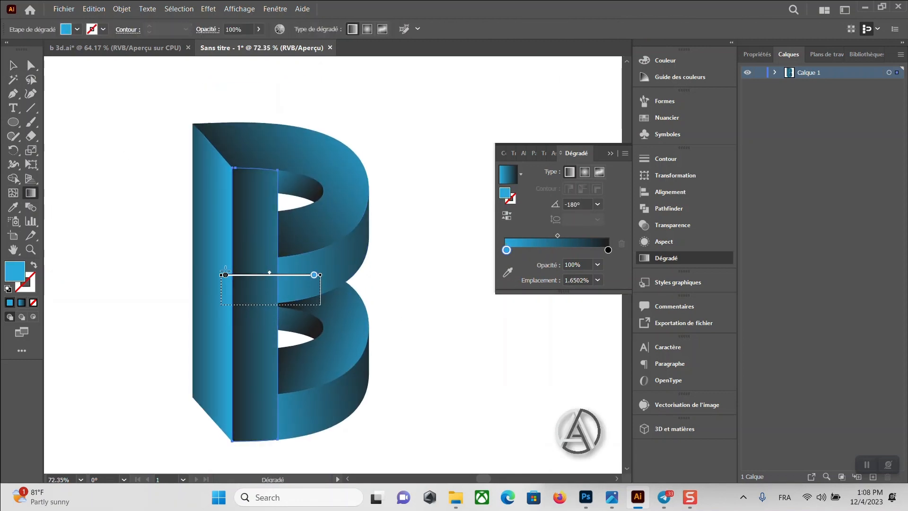
pyautogui.press('v')
pyautogui.click(124, 200)
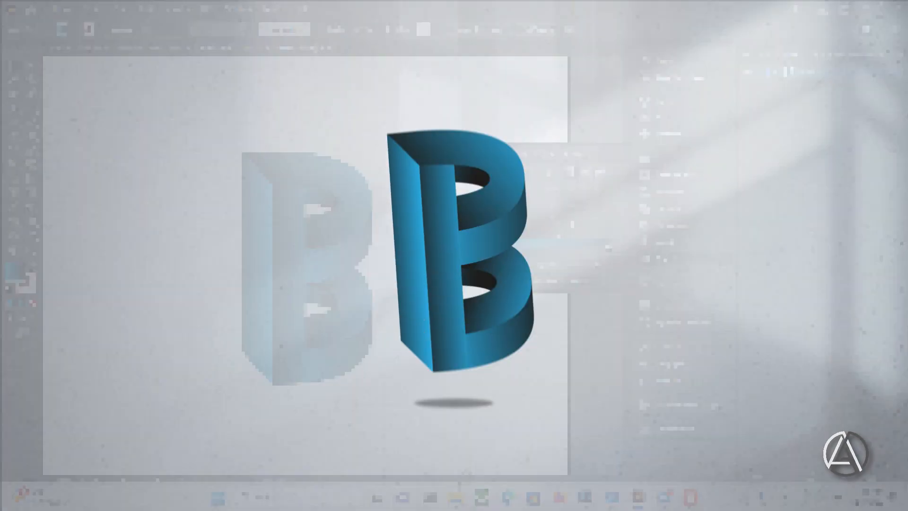